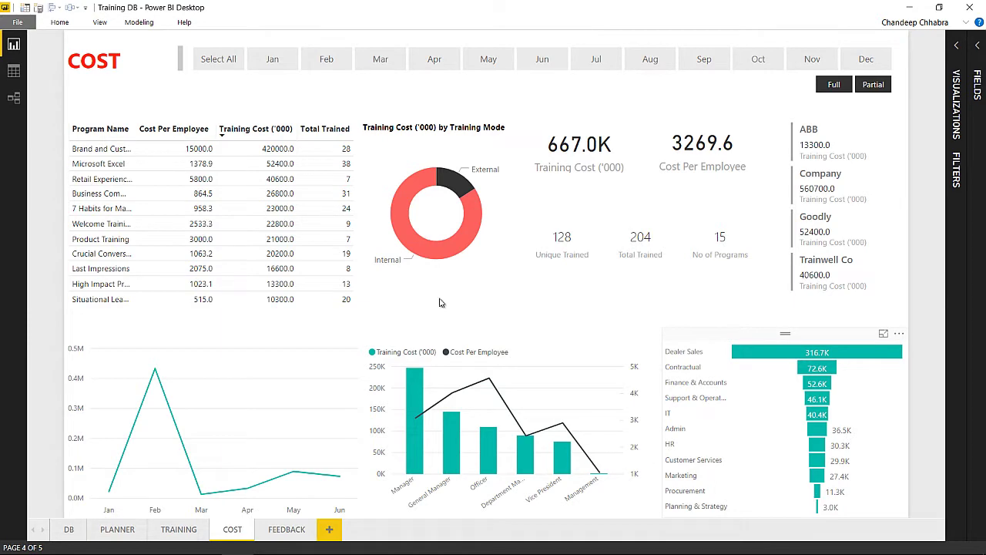
Switch to the Training Data workbook in Excel and examine the TrainingPlanner table's column headers from Program Code to Overall.
key("alt+Tab")
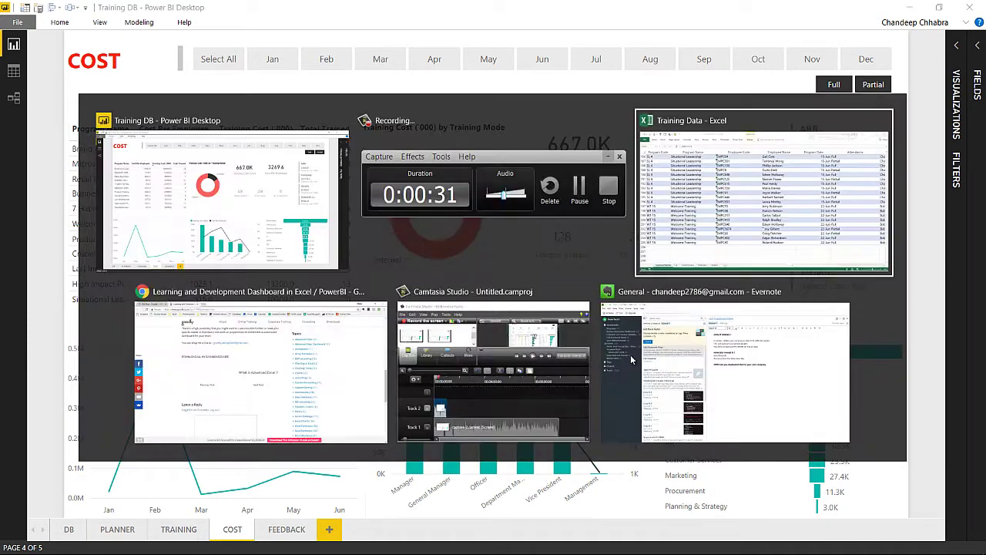
left_click(233, 223)
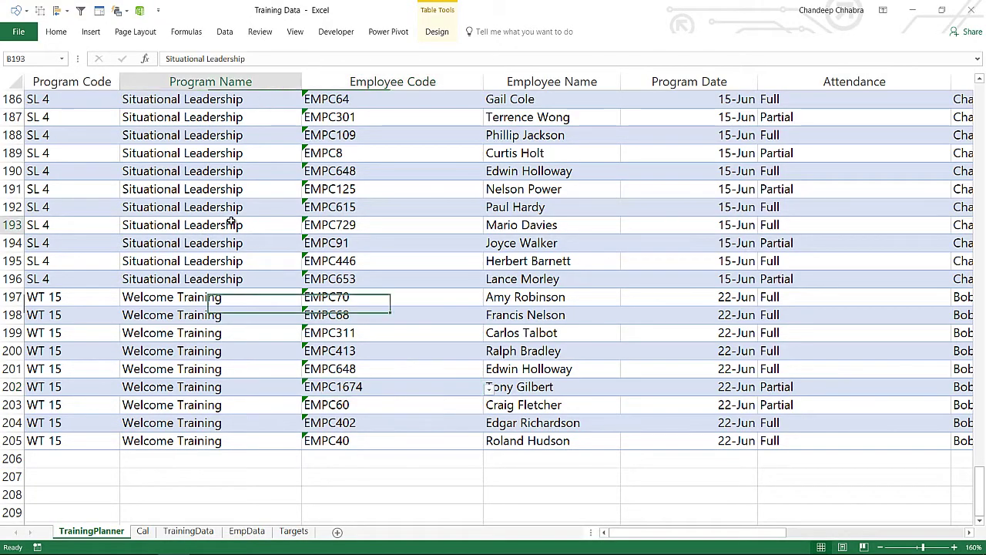
key("Left")
key("ctrl+Up")
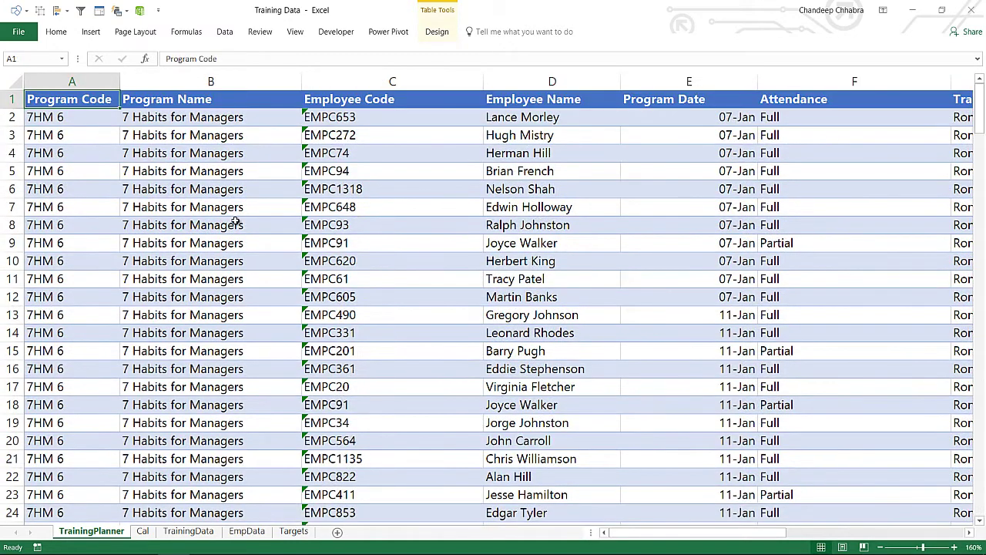
key("Down")
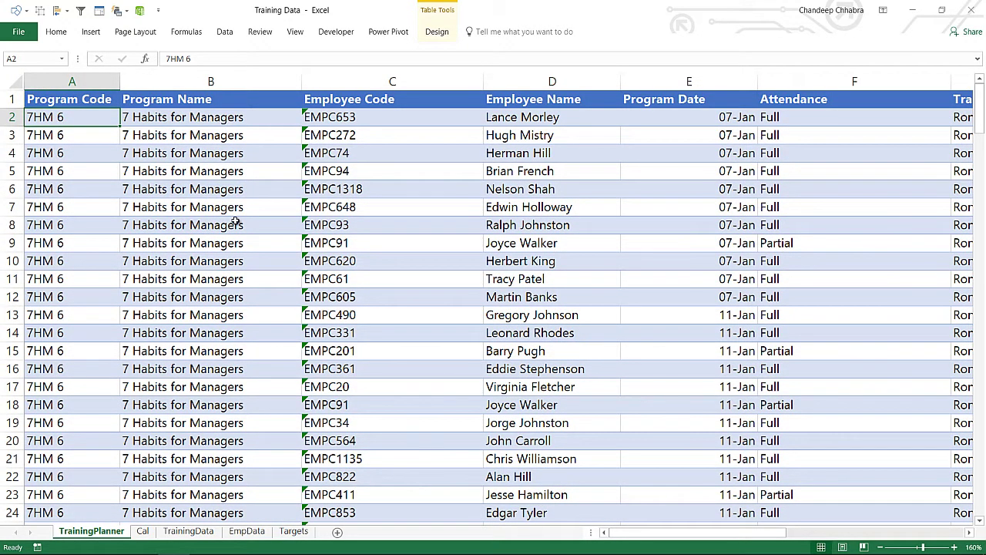
key("Up")
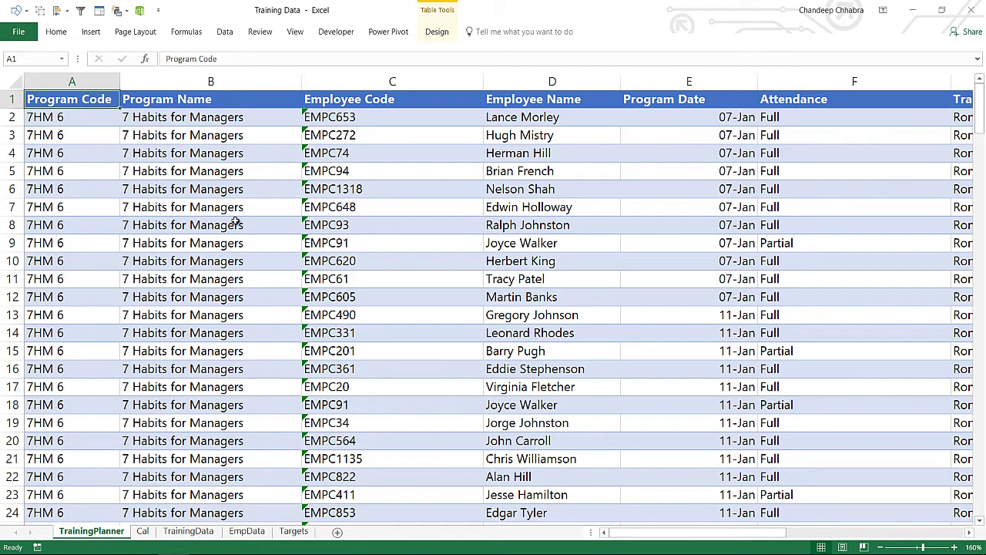
key("ctrl+Right")
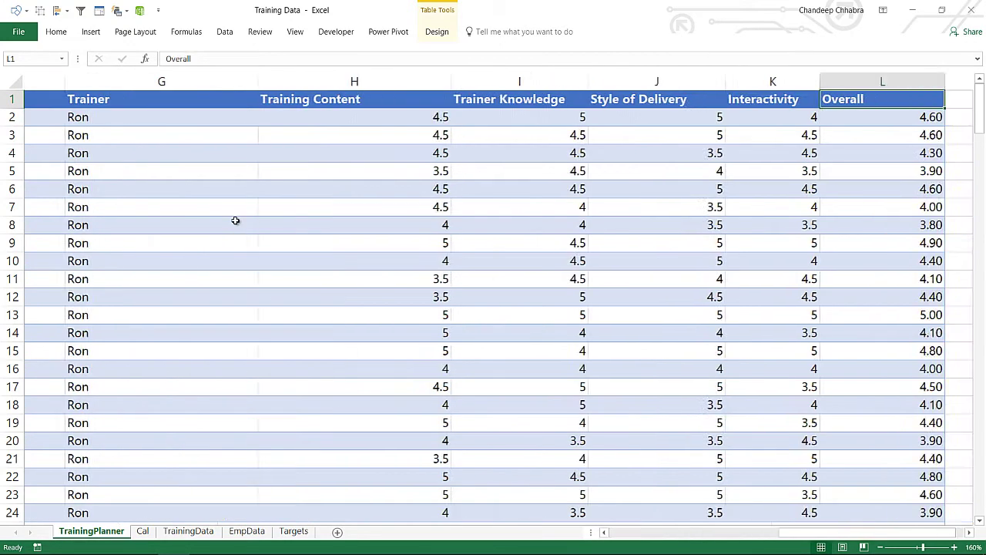
key("Left")
key("Tab")
key("Tab")
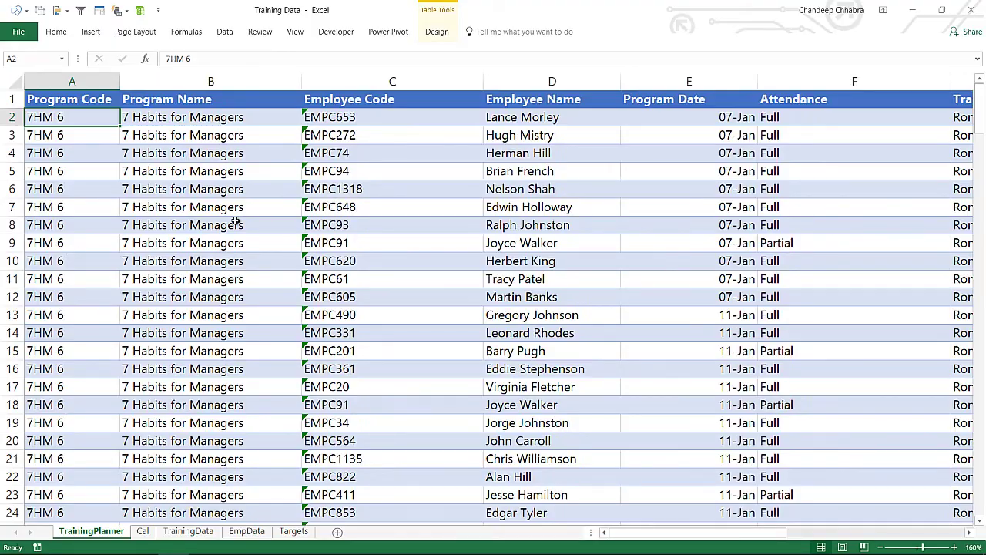
Examine the full Program Code, Program Name and Employee Code columns of the TrainingPlanner table.
key("ctrl+shift+Down")
key("Right")
key("ctrl+shift+Down")
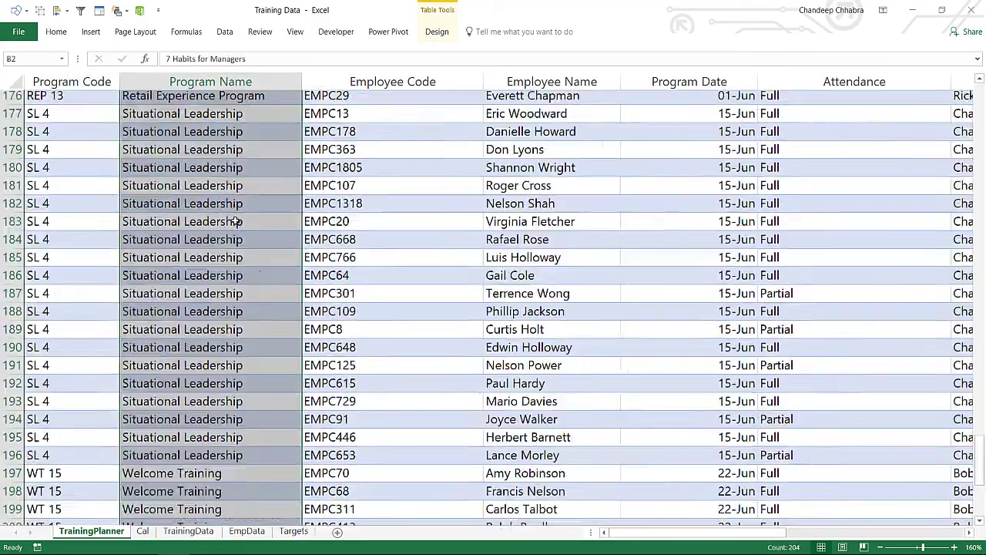
key("Right")
key("ctrl+shift+Down")
key("Up")
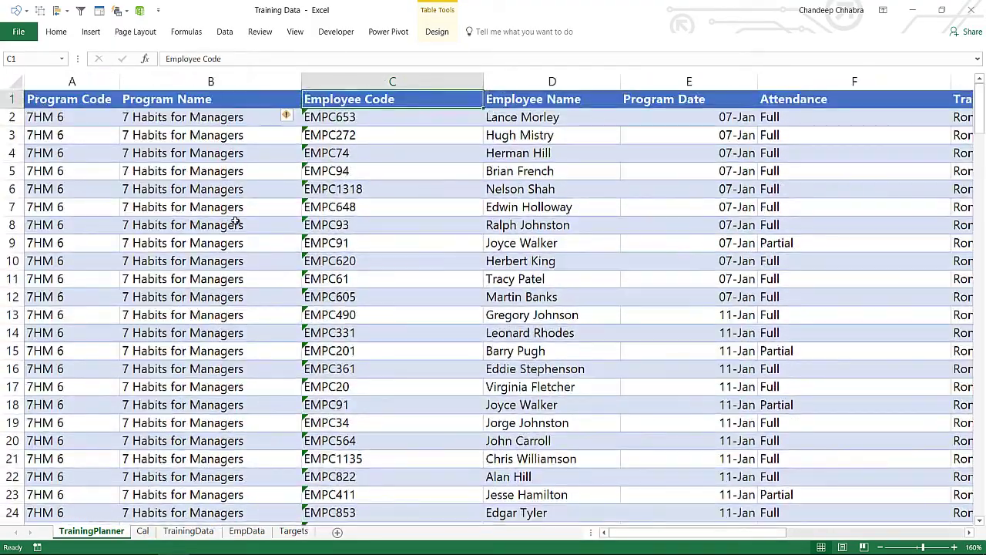
key("Down")
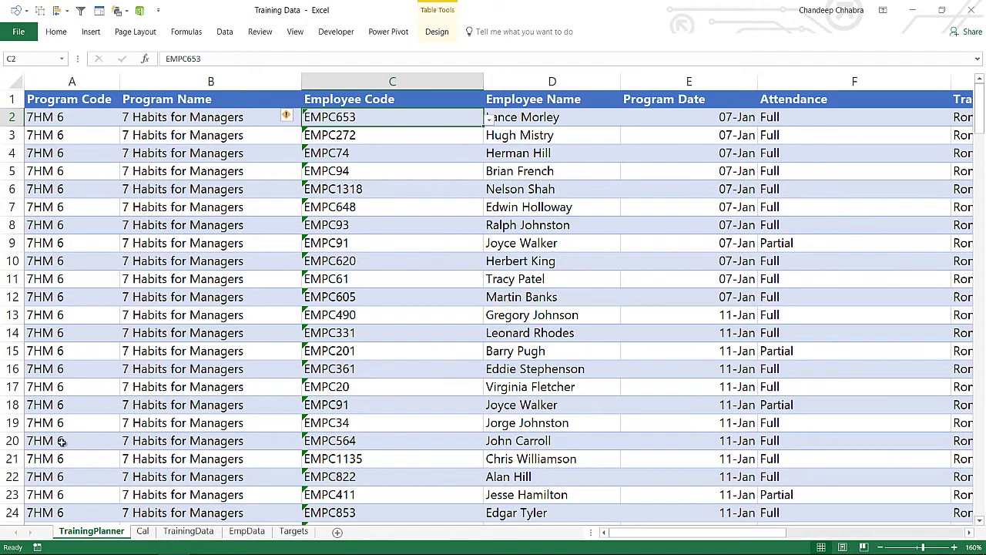
Examine the program table on the TrainingData sheet, including its Program Initials, Program Name, Days and Hrs/Day columns.
key("ctrl+Page_Down")
key("ctrl+Page_Down")
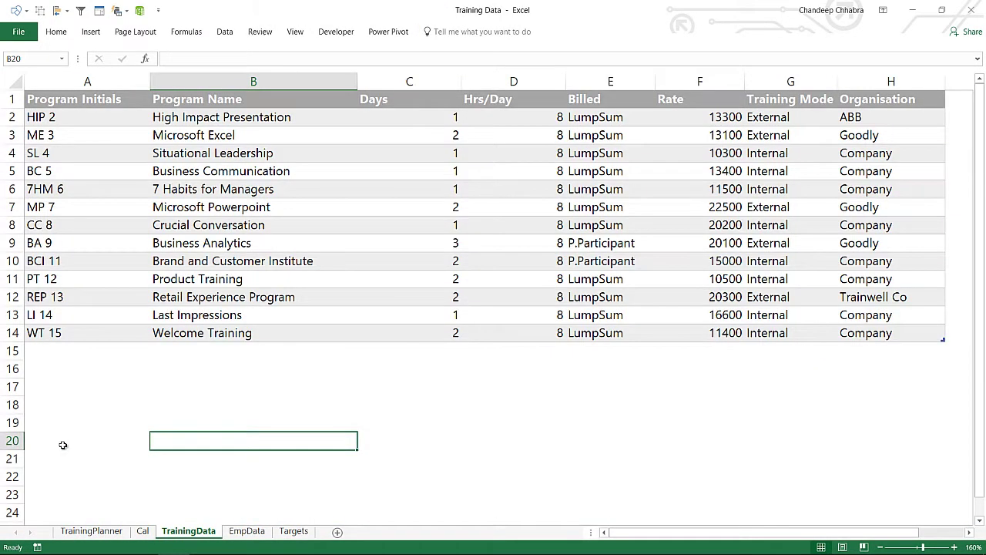
key("ctrl+Up")
key("ctrl+Up")
key("Left")
key("Down")
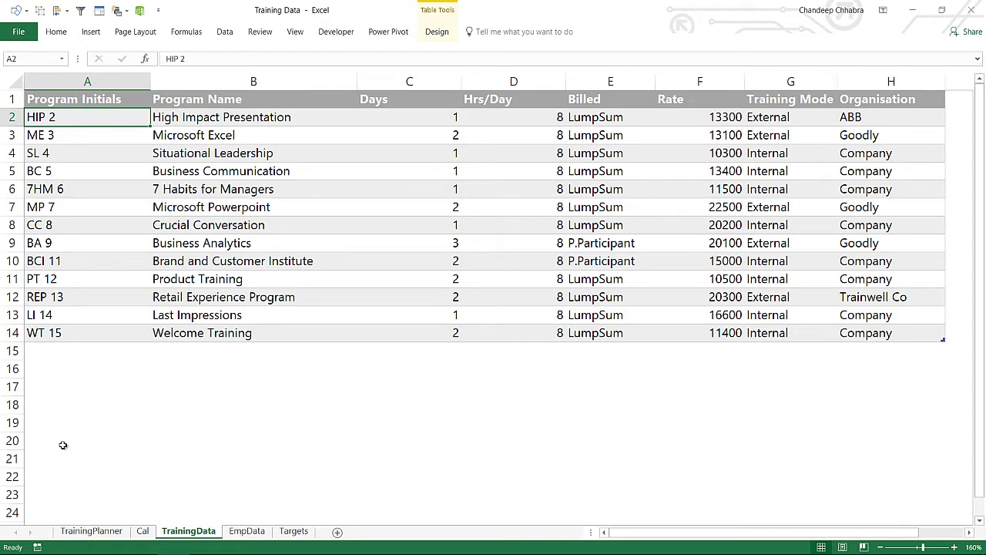
key("ctrl+a")
key("Down")
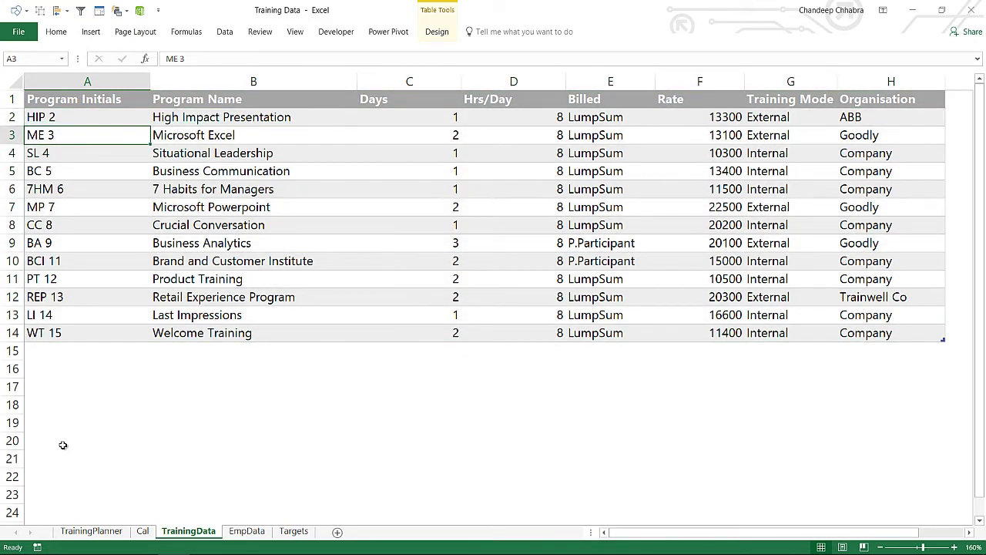
key("Up")
key("Up")
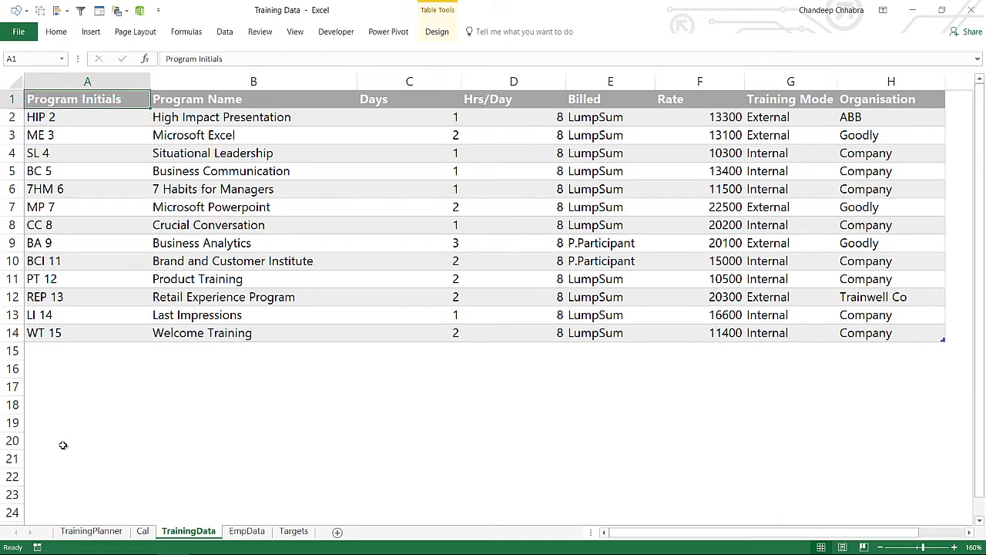
key("Right")
key("Right")
key("Right")
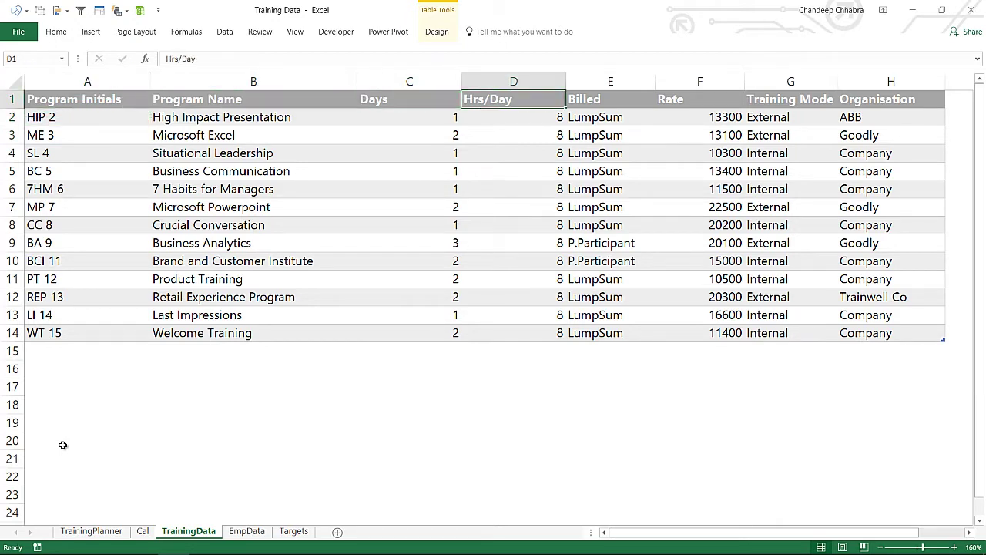
Review the employee table on the EmpData sheet and the target hours per band on the Targets sheet, and return to TrainingData.
key("ctrl+Page_Down")
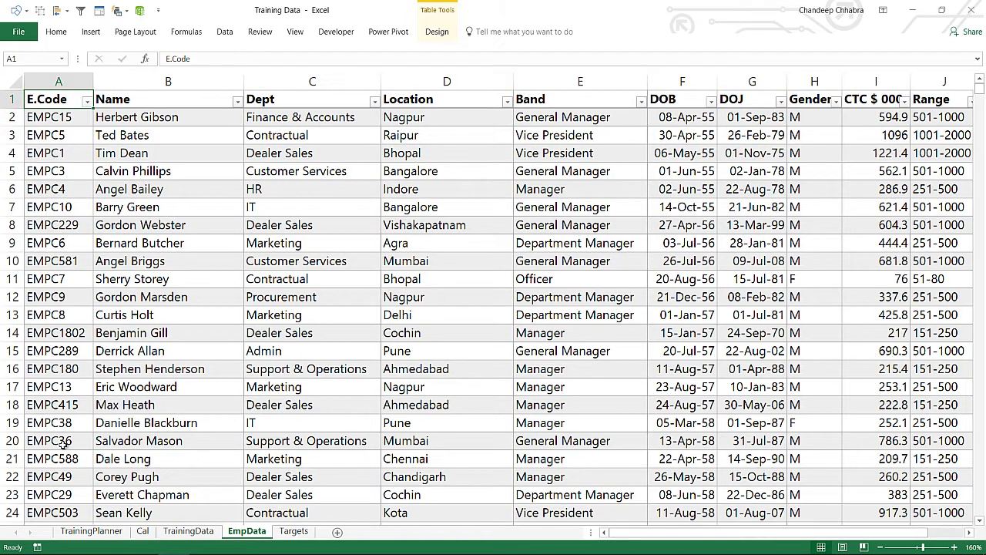
key("Down")
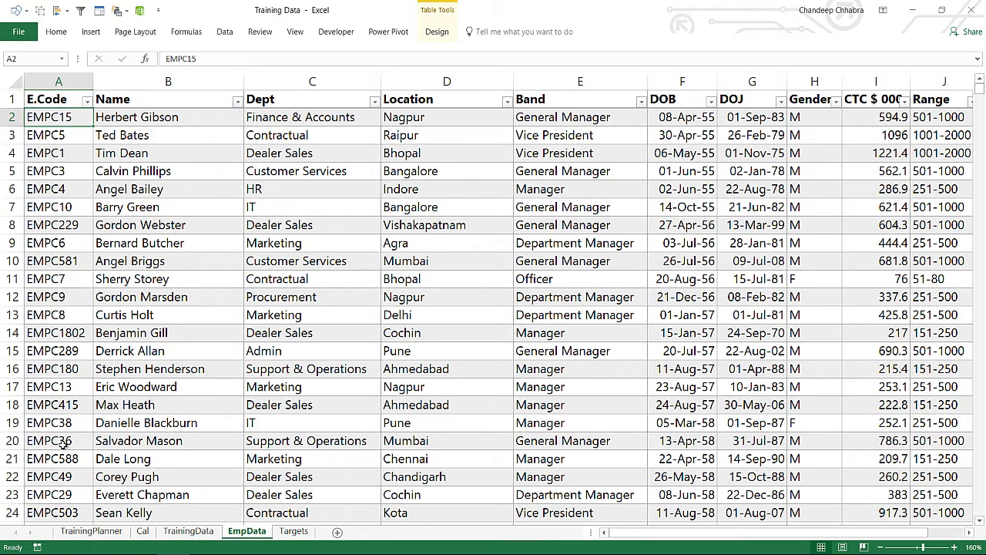
key("ctrl+Page_Down")
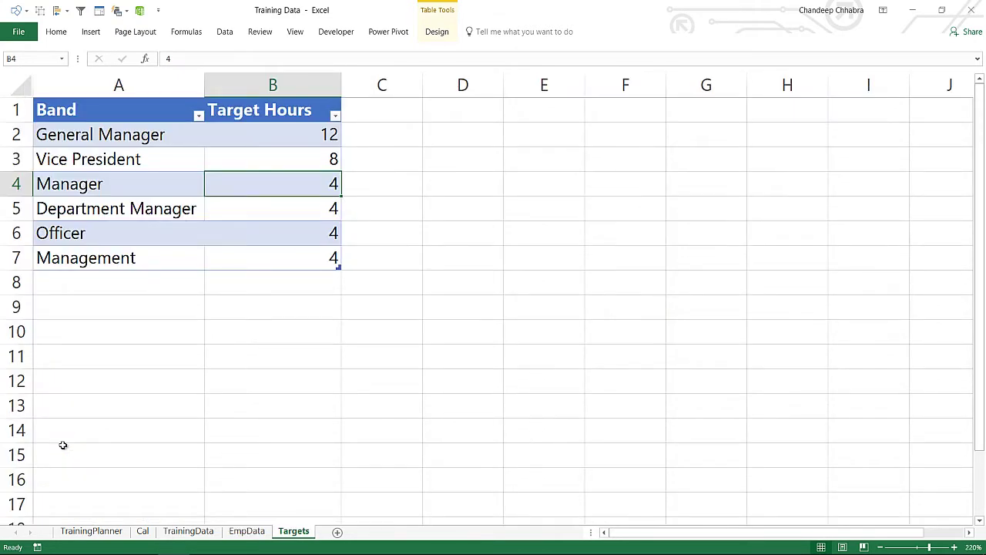
key("ctrl+Page_Up")
key("ctrl+Page_Up")
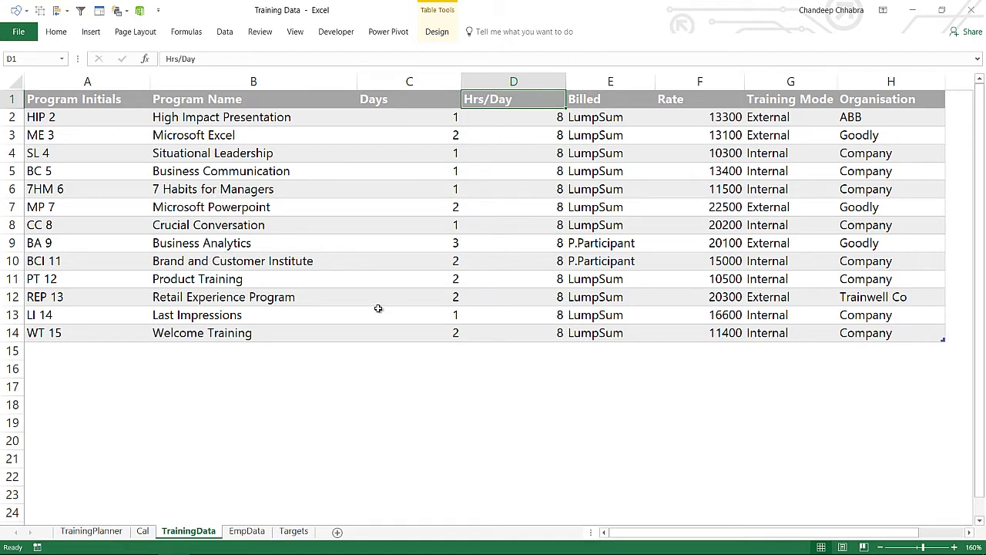
Switch to the Training DB report in Power BI Desktop and open its queries in the Power Query Editor.
key("alt+Tab")
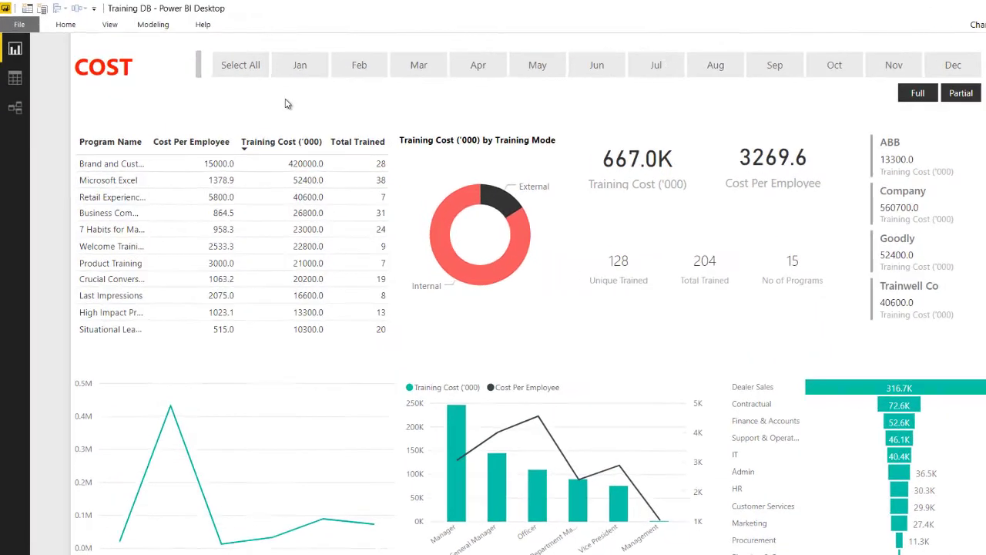
left_click(66, 23)
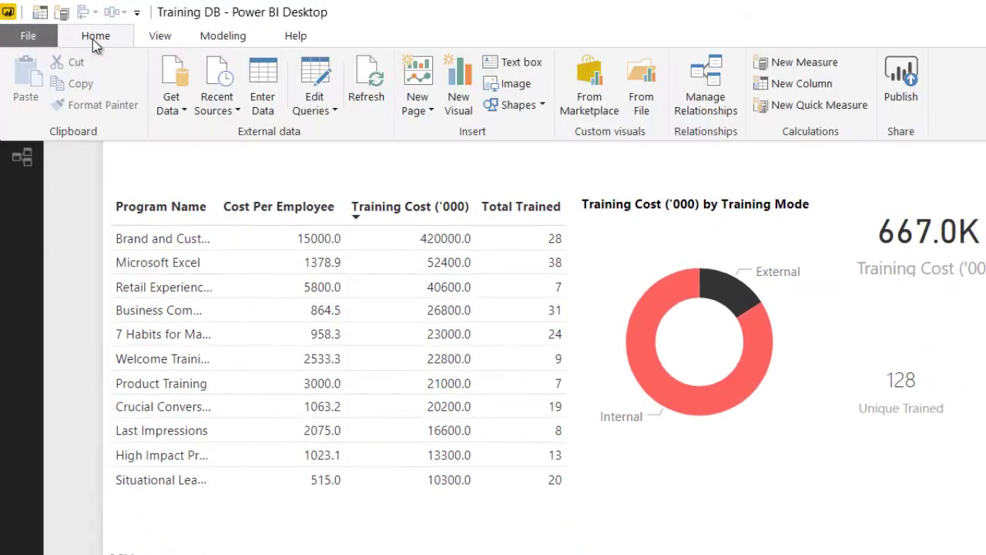
left_click(322, 74)
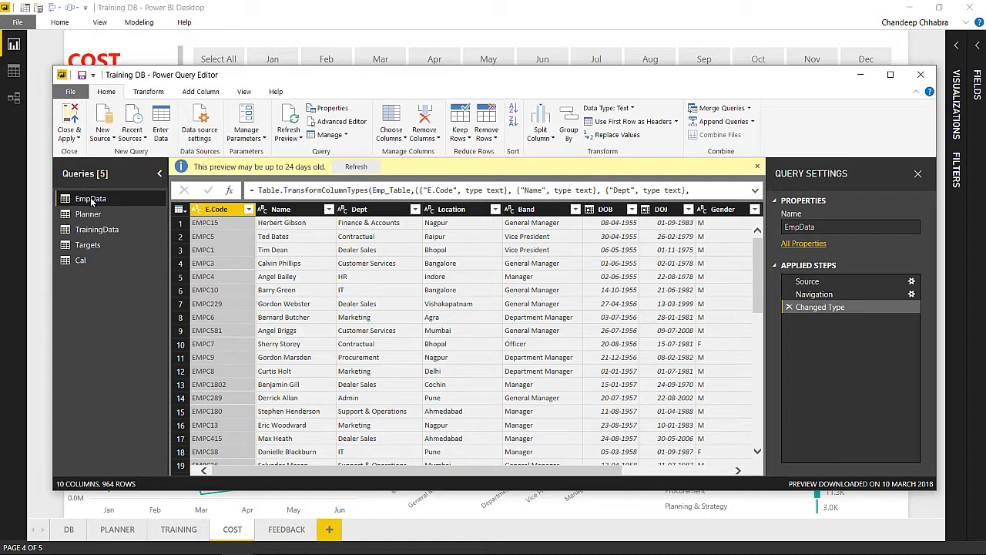
Look through the Planner, TrainingData, Targets and Cal queries, and return to the EmpData query.
left_click(91, 215)
left_click(97, 229)
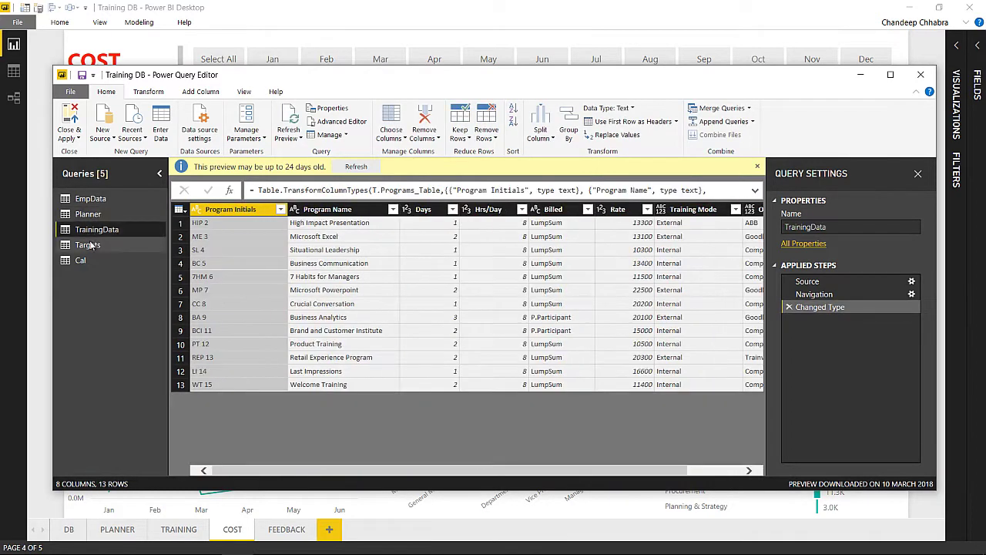
left_click(88, 245)
left_click(81, 260)
left_click(100, 199)
mouse_move(251, 80)
left_mouse_down()
mouse_move(240, 94)
mouse_move(254, 77)
left_mouse_up()
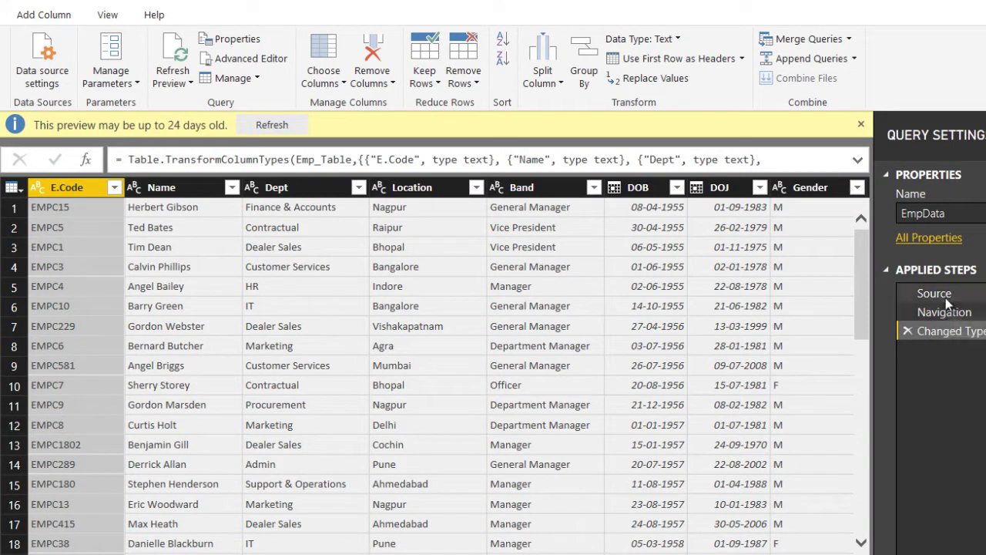
Inspect the source workbook path in the Source step of the EmpData and Planner queries.
left_click(945, 297)
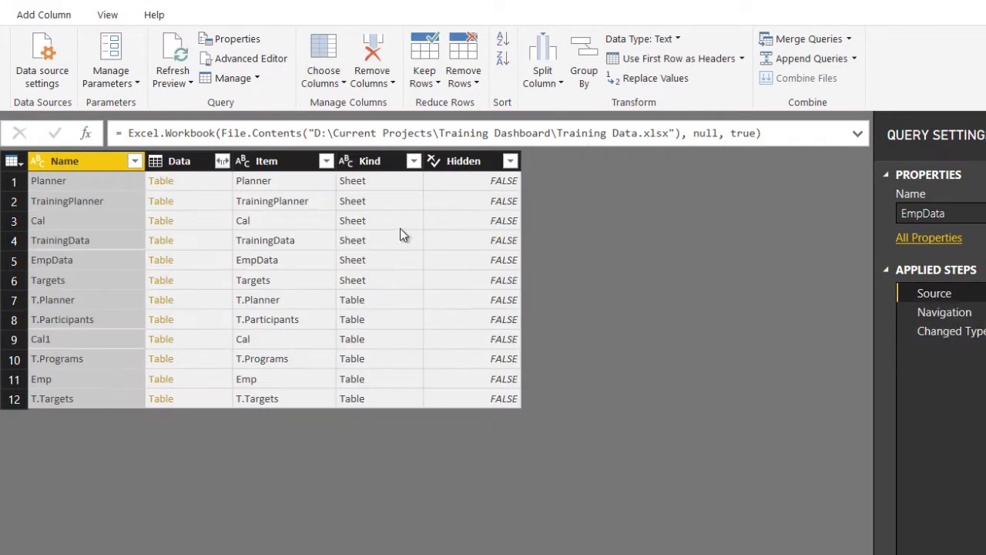
left_click_drag(314, 132, 661, 120)
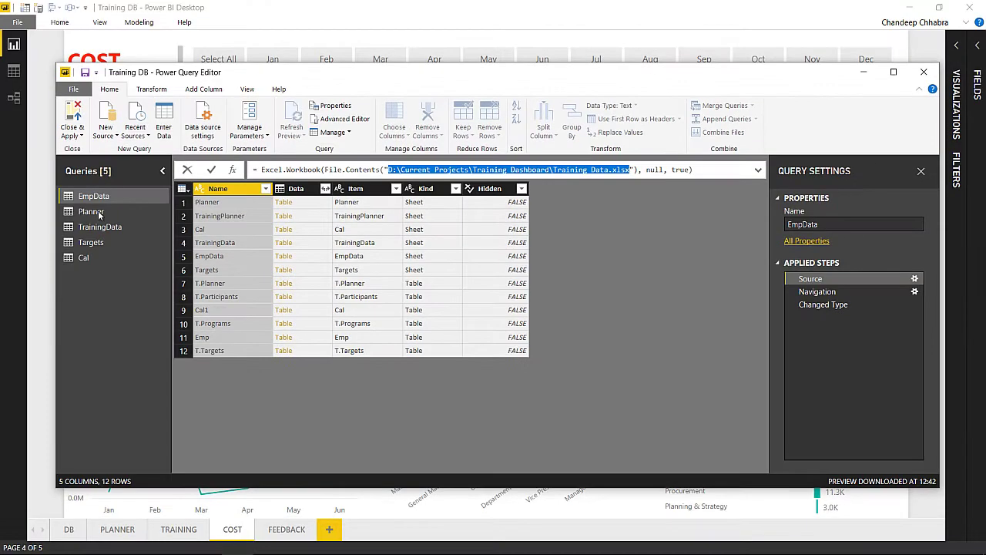
left_click(98, 214)
left_click(99, 213)
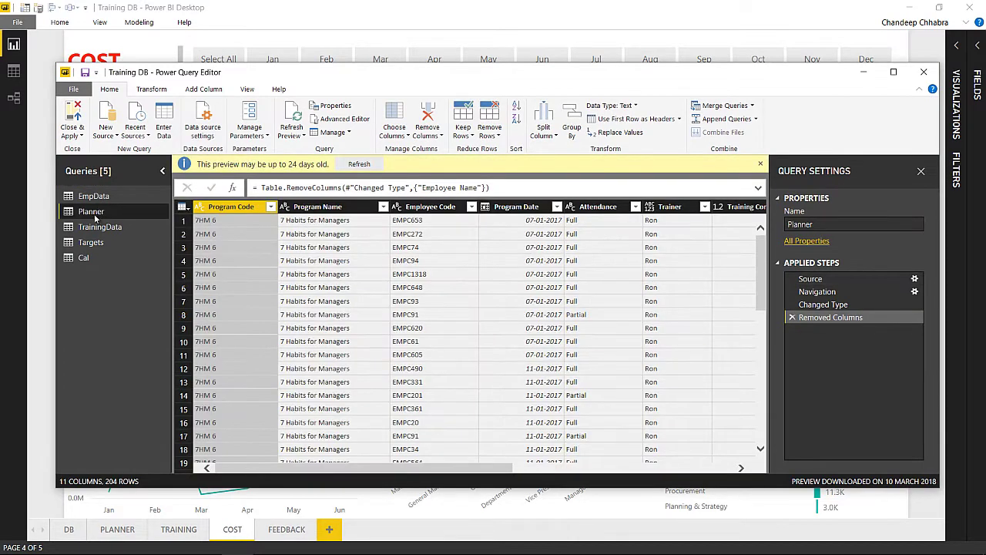
left_click(816, 278)
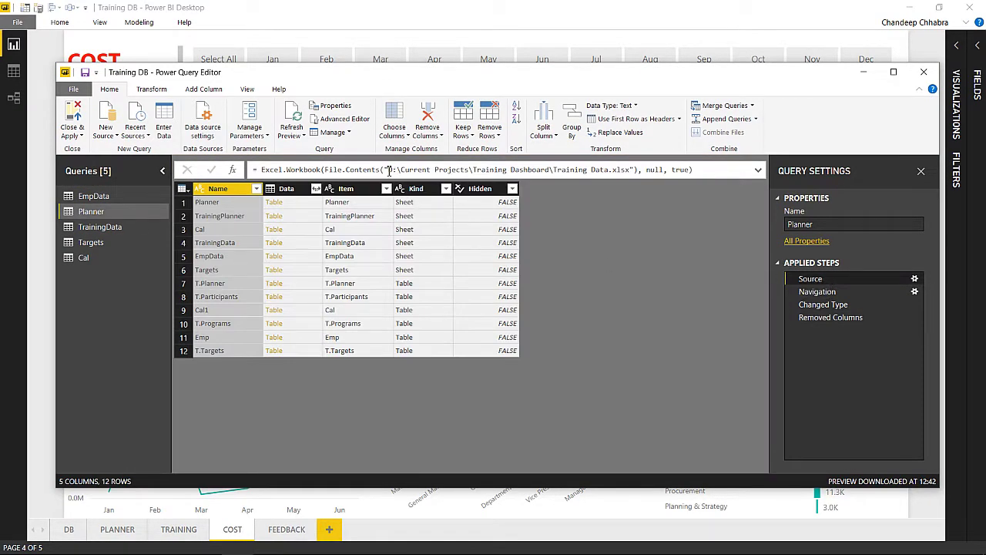
left_click_drag(389, 170, 628, 173)
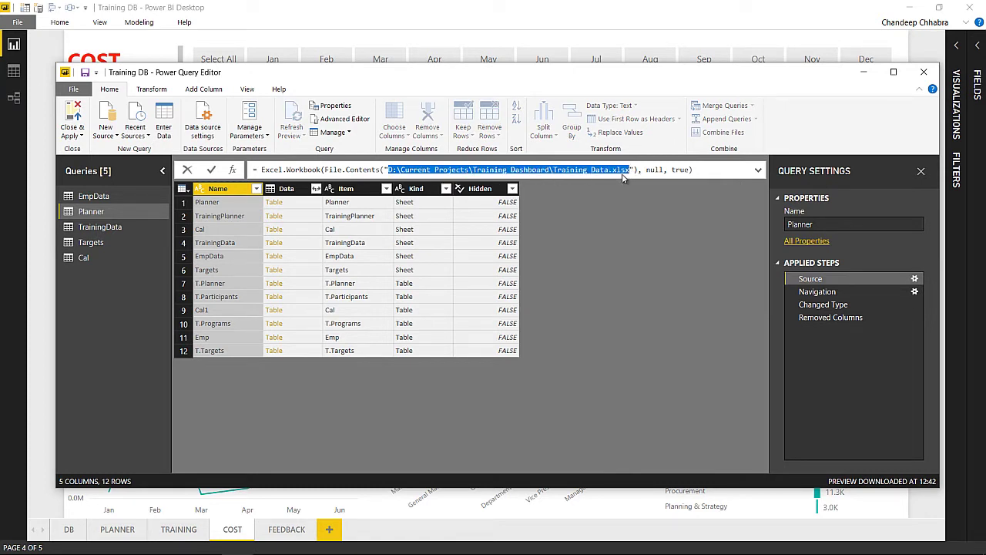
Inspect the Source step of the TrainingData, Targets and Cal queries.
left_click(87, 230)
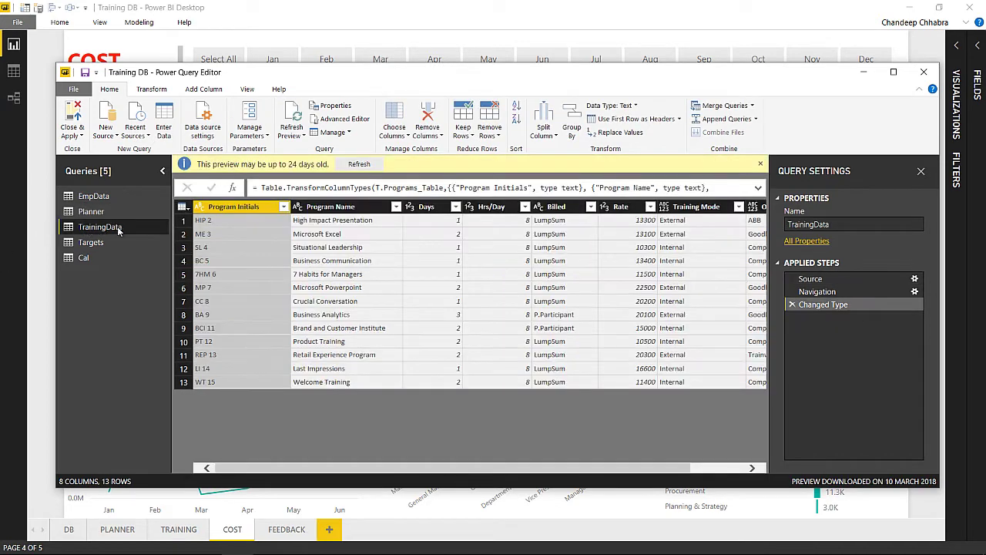
left_click(810, 278)
left_click(93, 242)
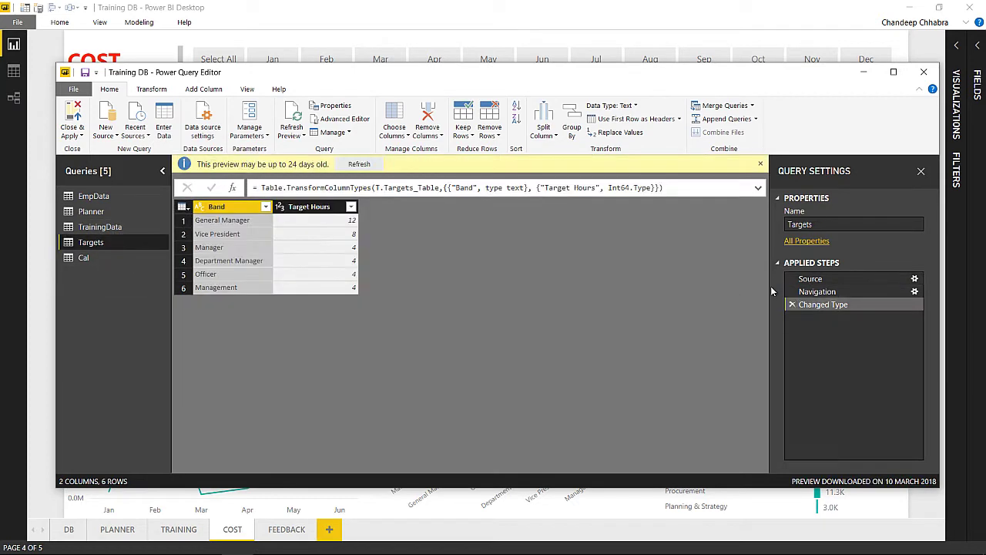
left_click(848, 278)
left_click(99, 258)
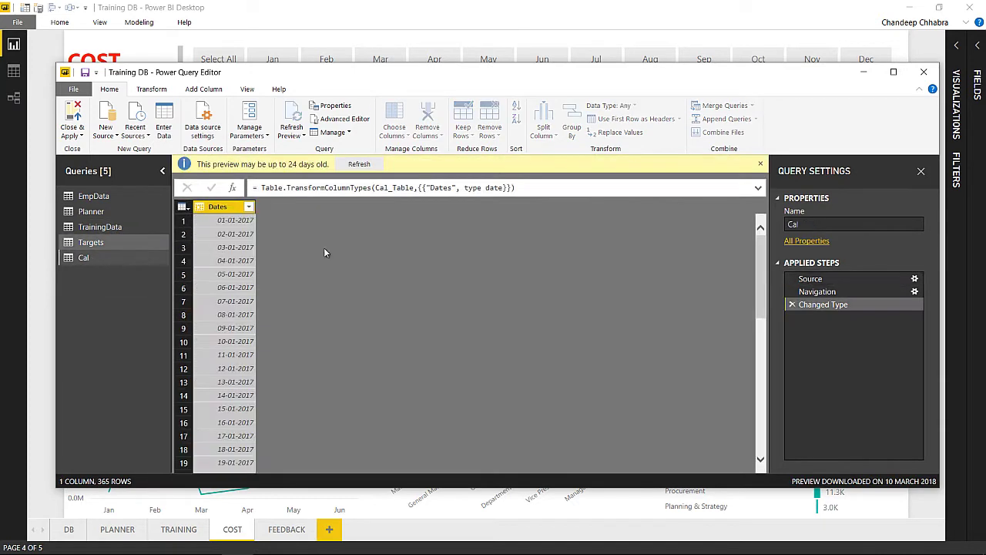
left_click(821, 279)
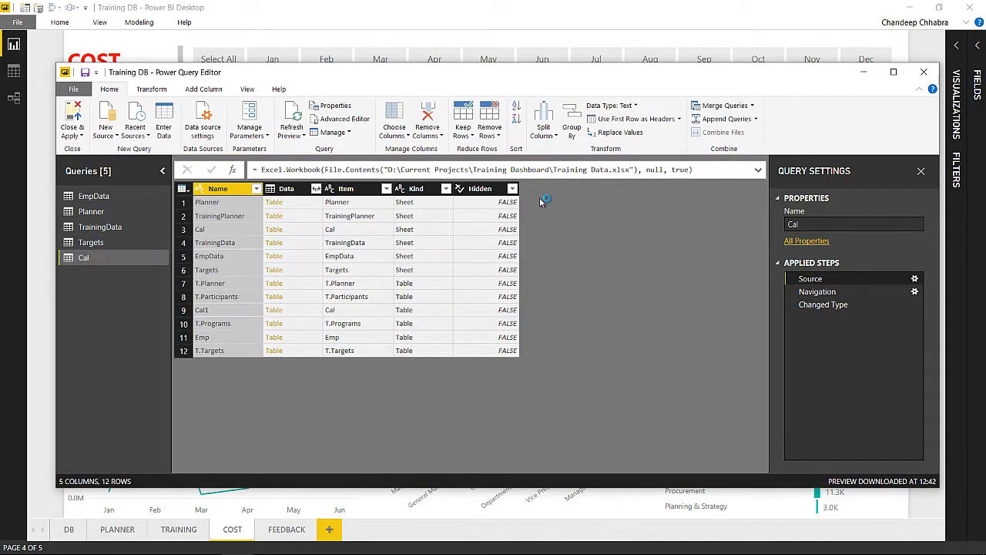
Refresh the preview of the Cal query's Source step and return to the EmpData query.
left_click(292, 116)
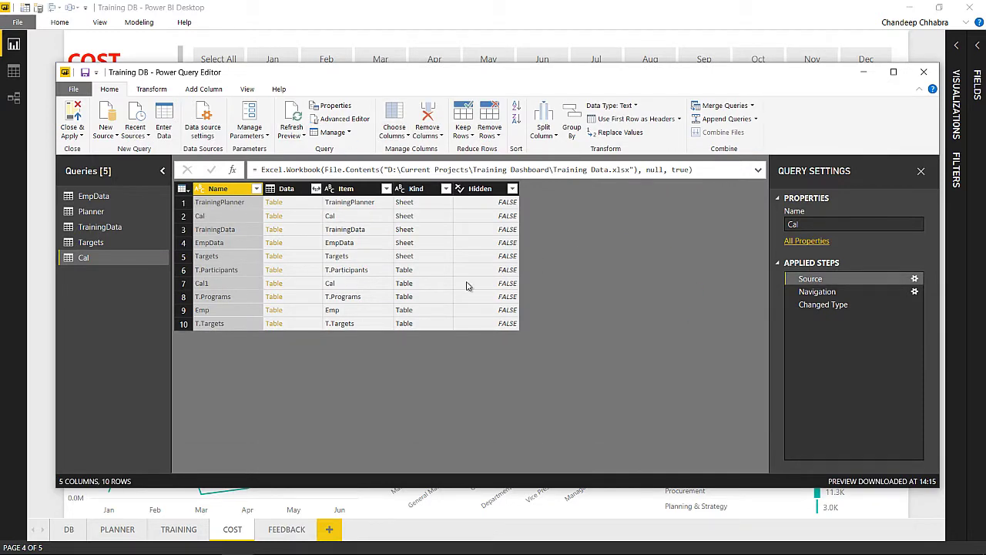
left_click(100, 195)
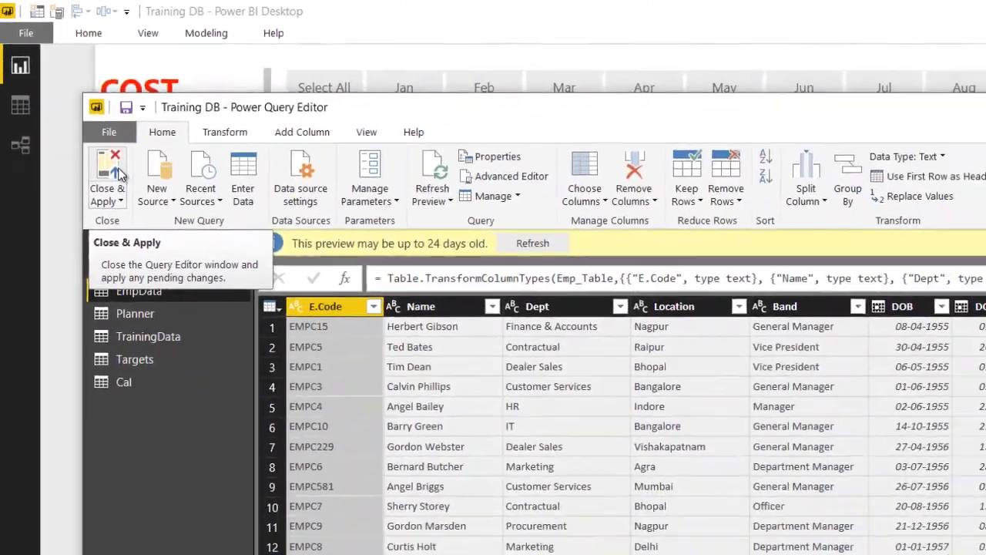
Close the query editor with changes applied and collapse the Planner and Targets field lists in the data view.
left_click(157, 222)
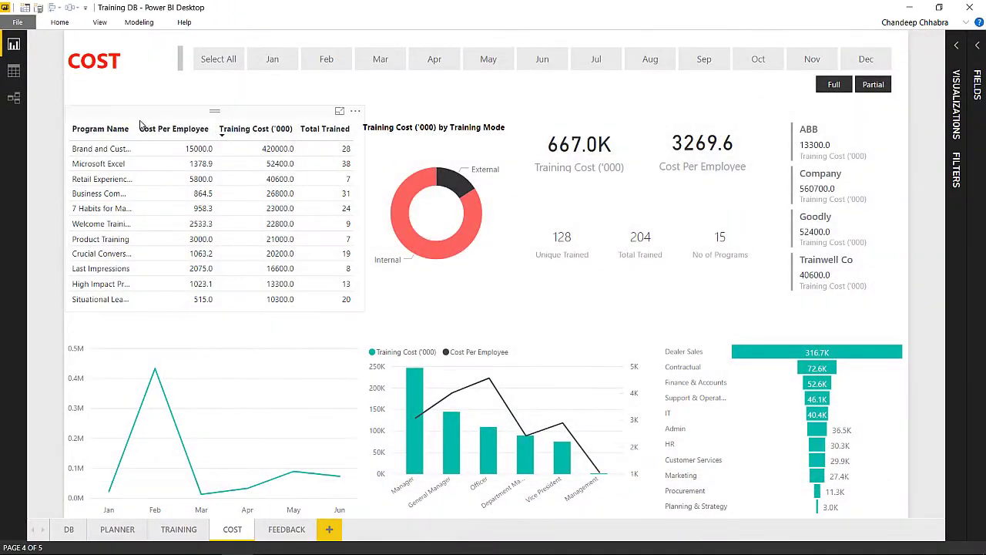
left_click(13, 72)
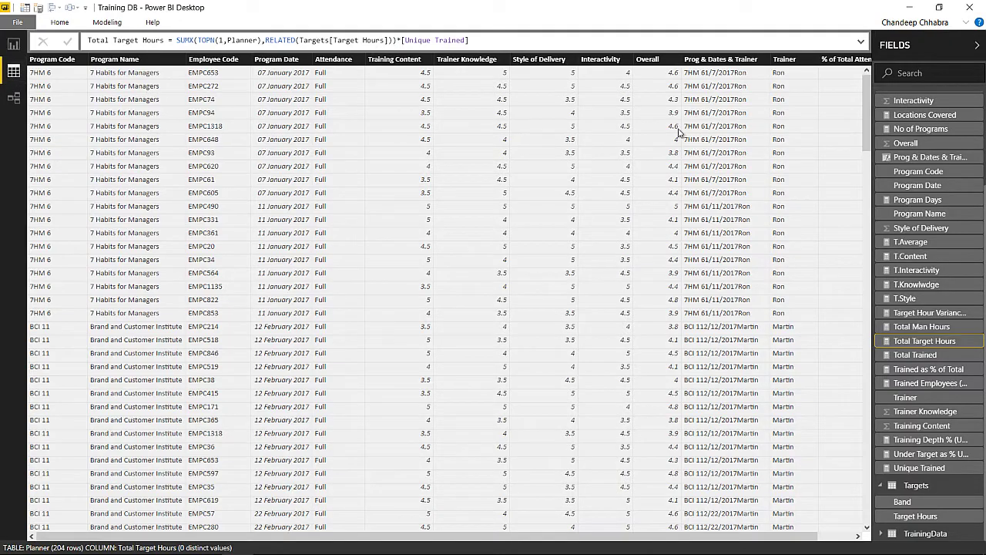
scroll(955, 158, "up", 3)
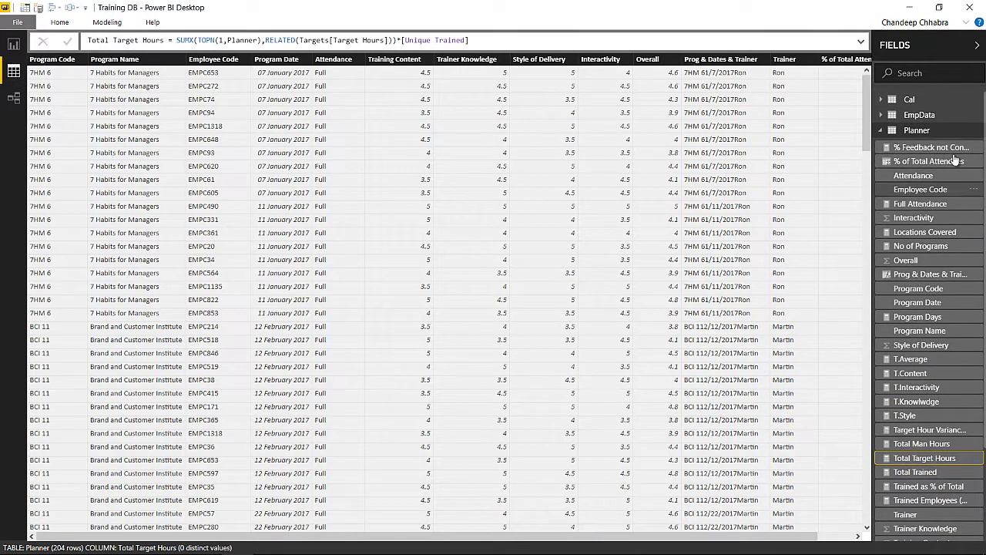
left_click(880, 130)
left_click(882, 146)
left_click(886, 147)
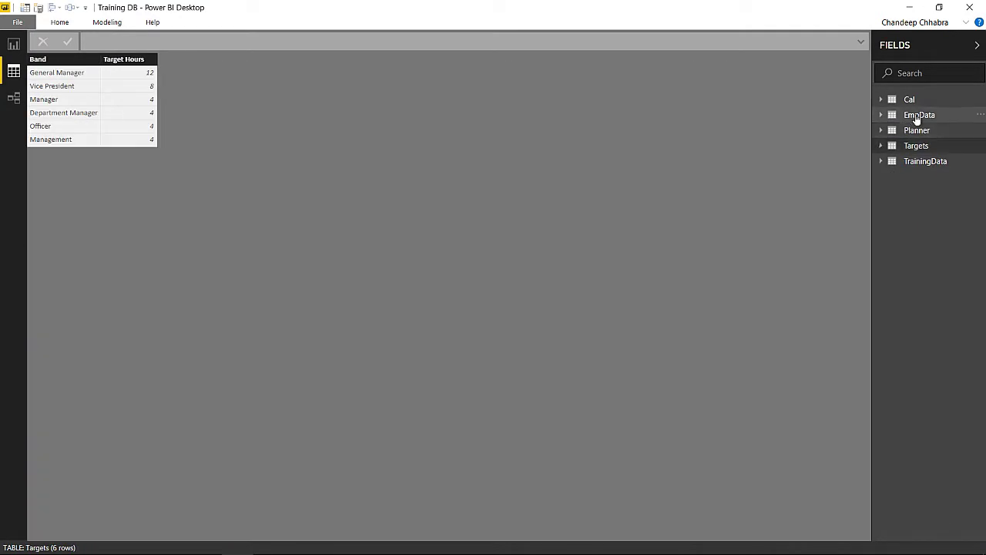
Examine the Planner table's columns and measures in the data view and return to the report's COST page.
left_click(922, 131)
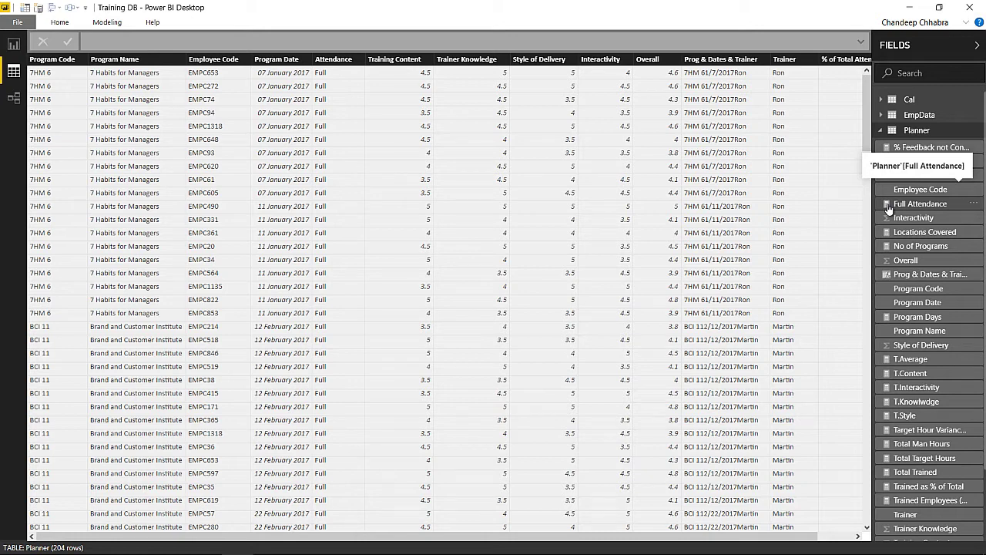
left_click(7, 49)
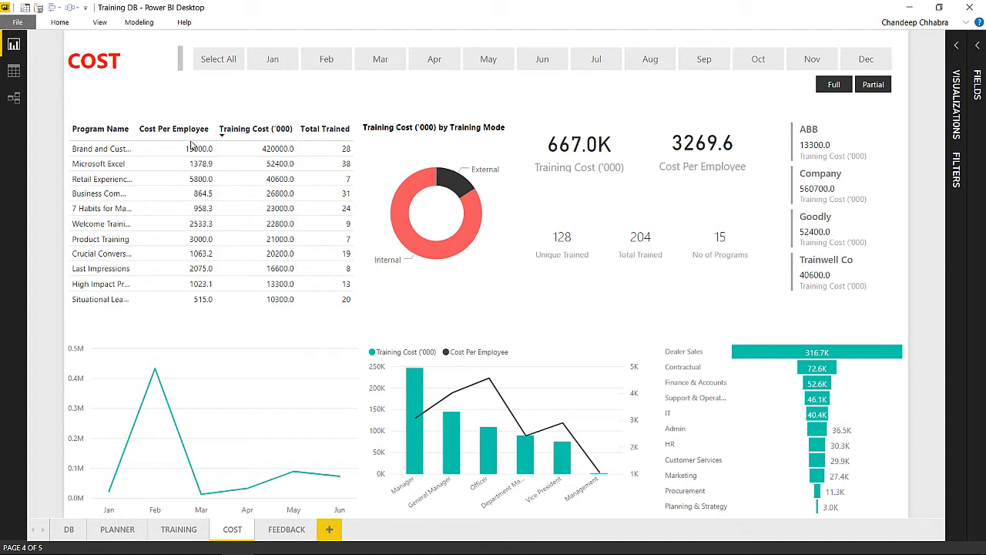
left_click(52, 23)
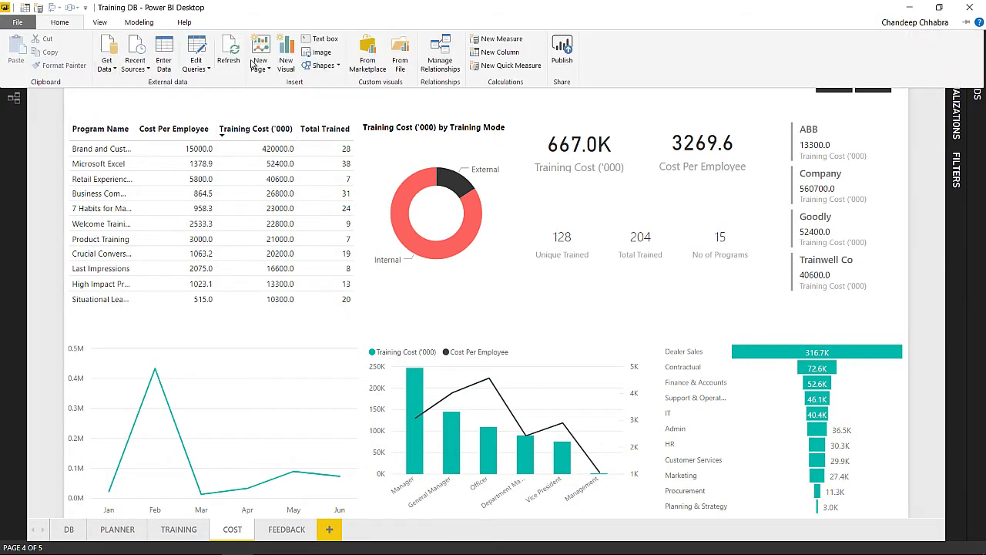